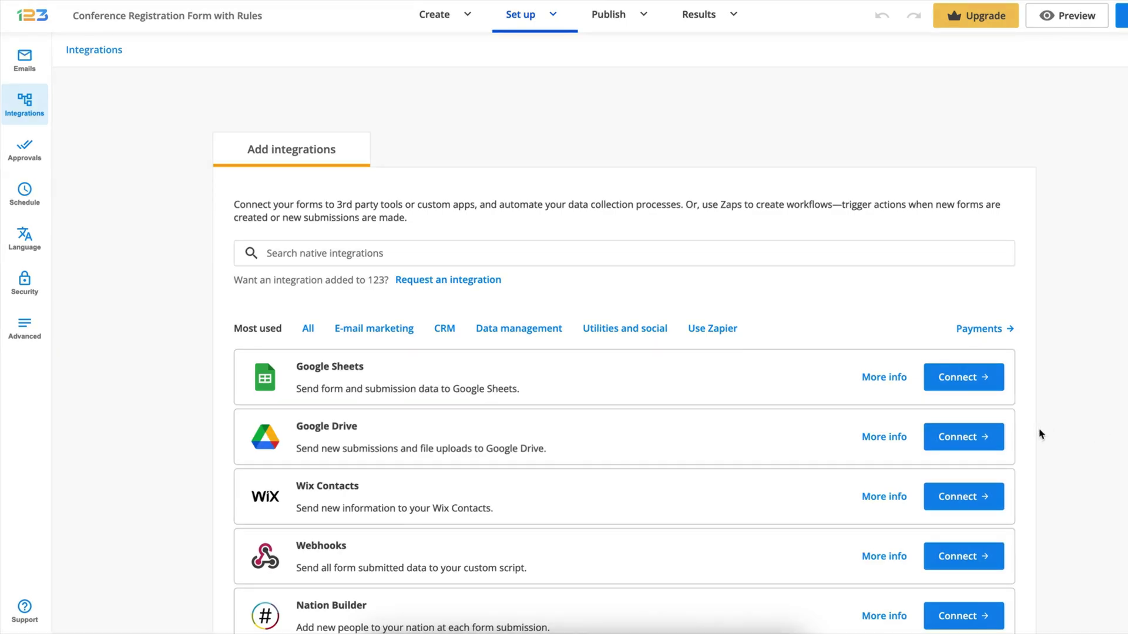
Connect the Google Drive integration to the registration form and start Google sign-in
click(962, 436)
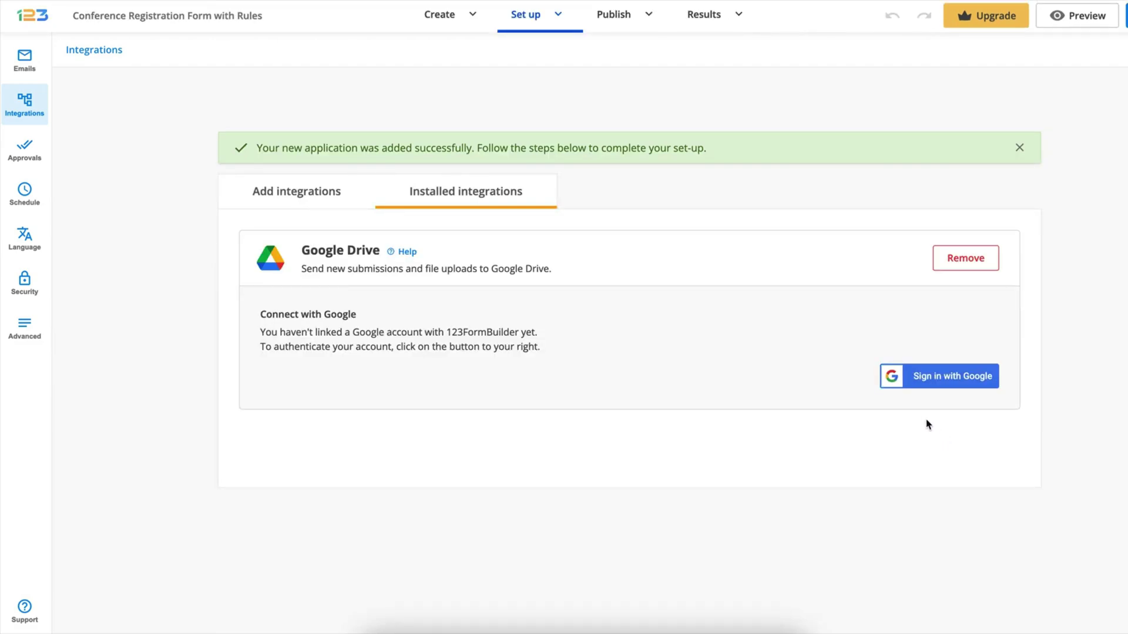
click(930, 386)
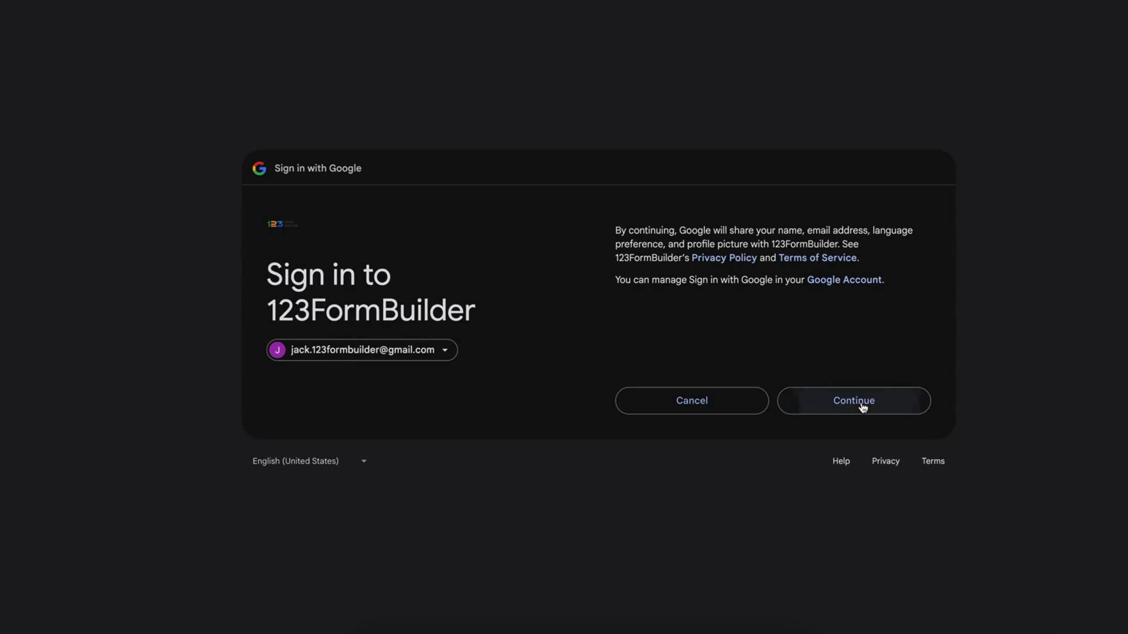
Continue signing in, select all Drive permissions, and confirm access for 123FormBuilder
click(861, 403)
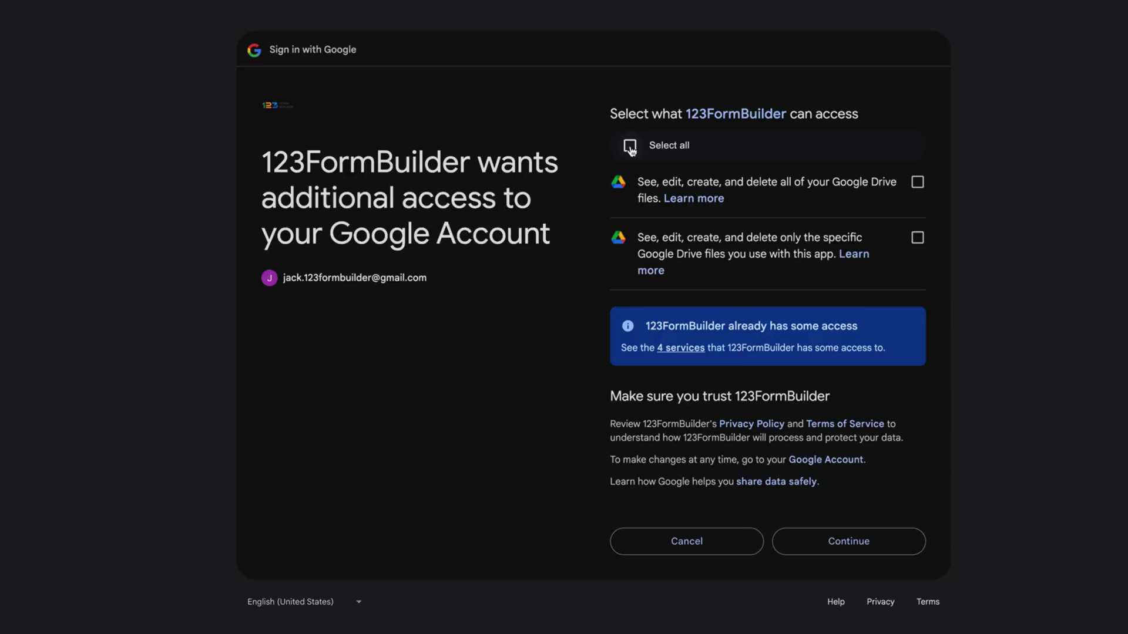
click(631, 149)
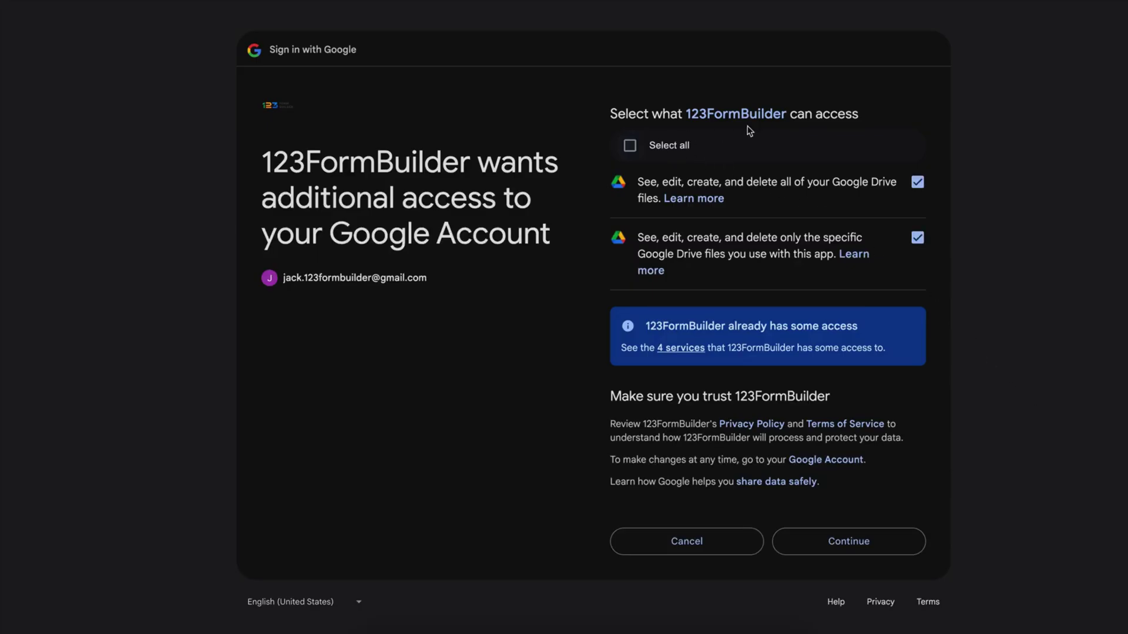
click(886, 541)
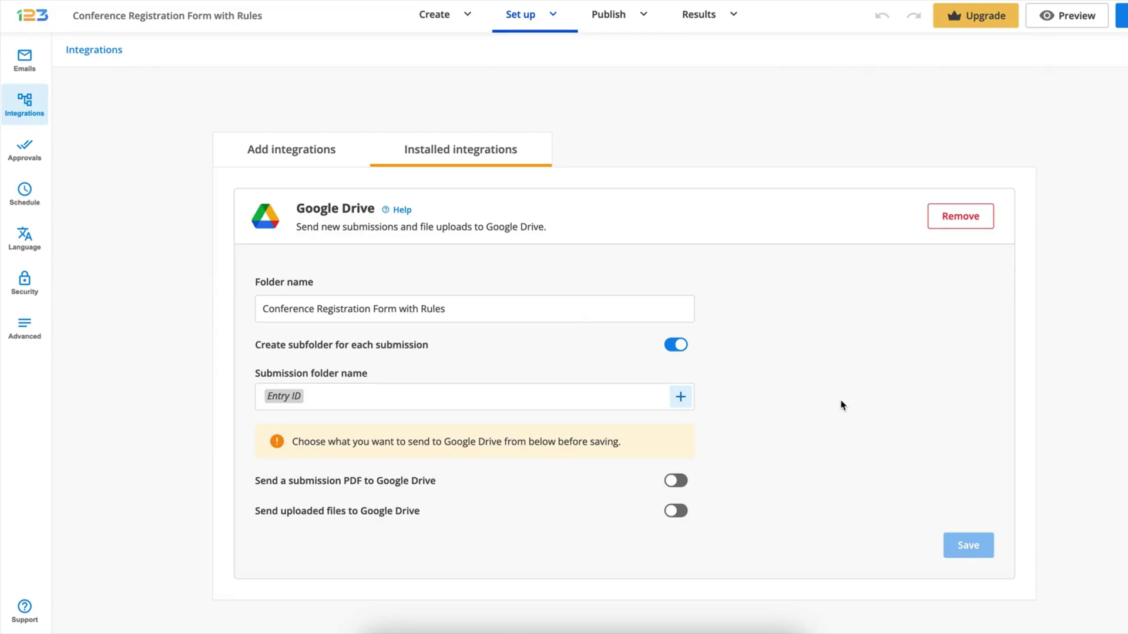
Replace 'with Rules' in the Drive folder name so it reads 'Conference Registration Form [May 2025]'
scroll(841, 405, down, 1)
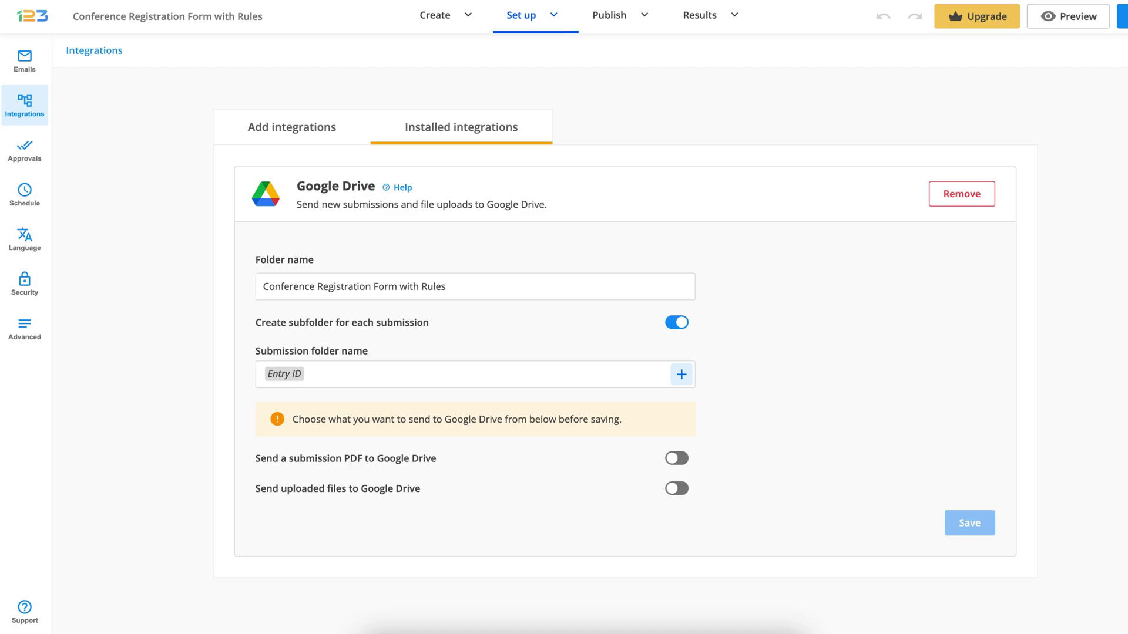
scroll(625, 361, up, 1)
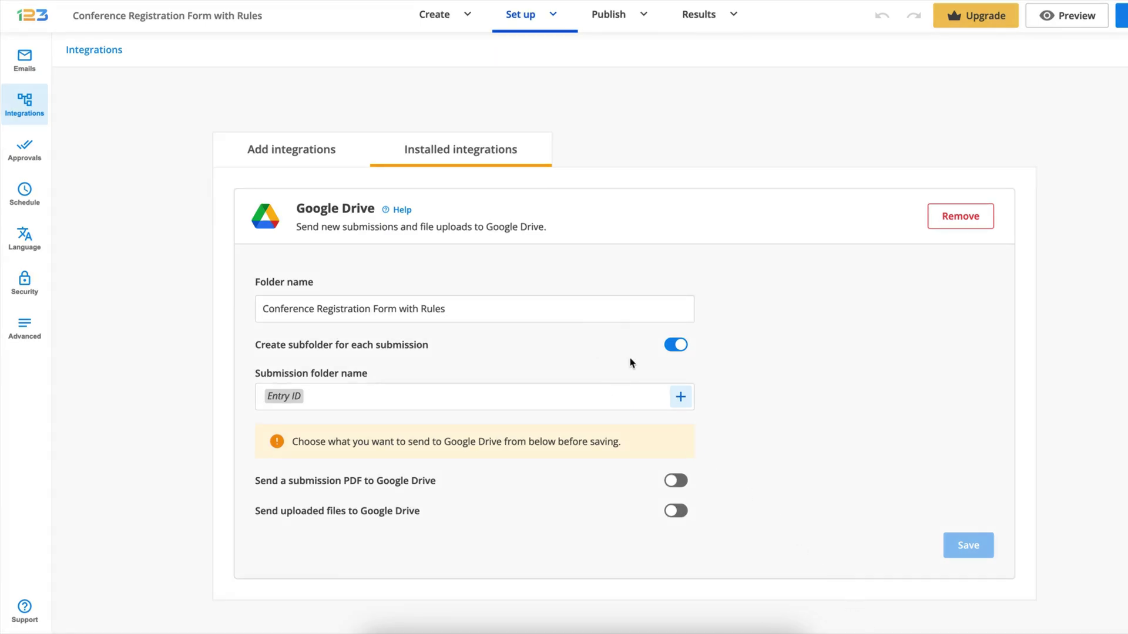
click(494, 312)
key(alt+shift+Left)
key(alt+shift+Left)
text([May 2025)
Keep per-submission subfolders on and name them 'Entry ID / Your Full Name' using the Your Full Name variable
click(676, 346)
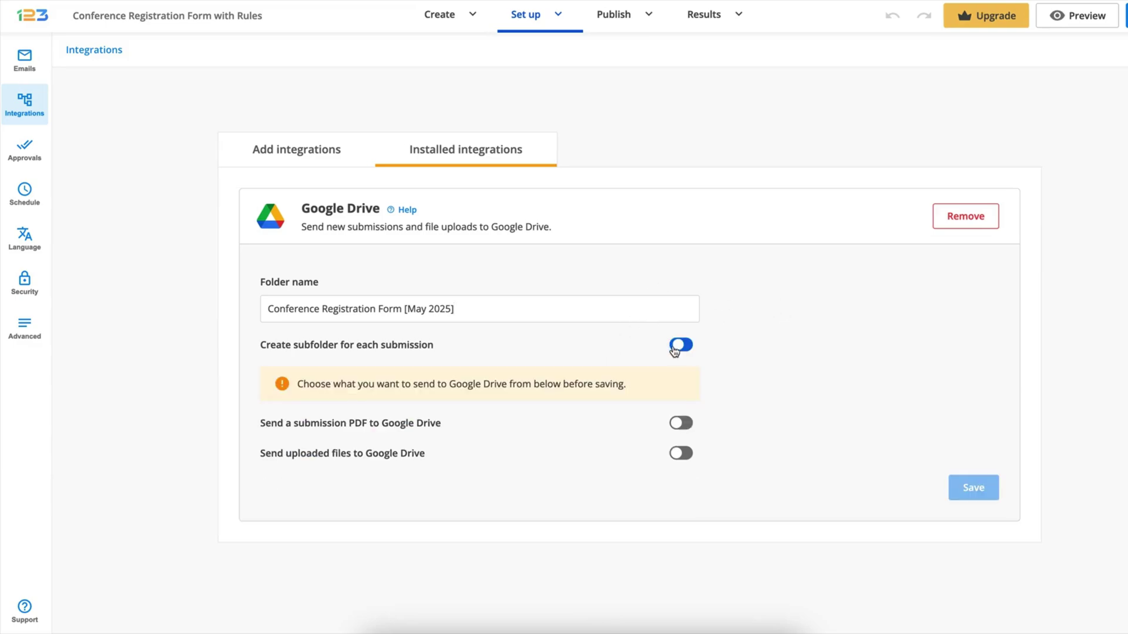
click(684, 349)
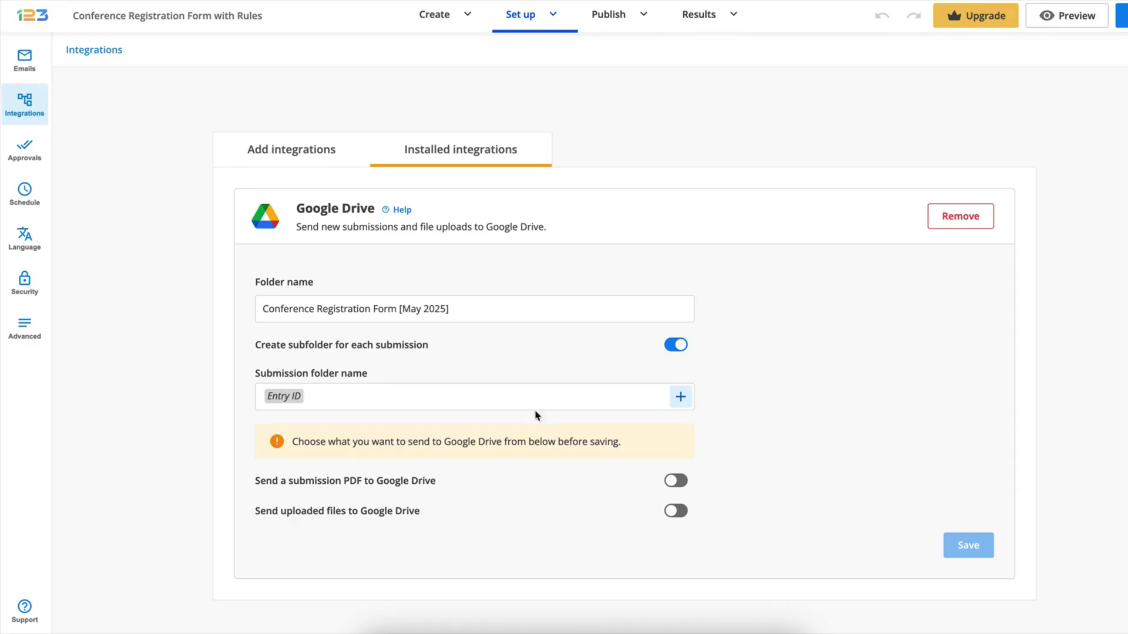
click(680, 397)
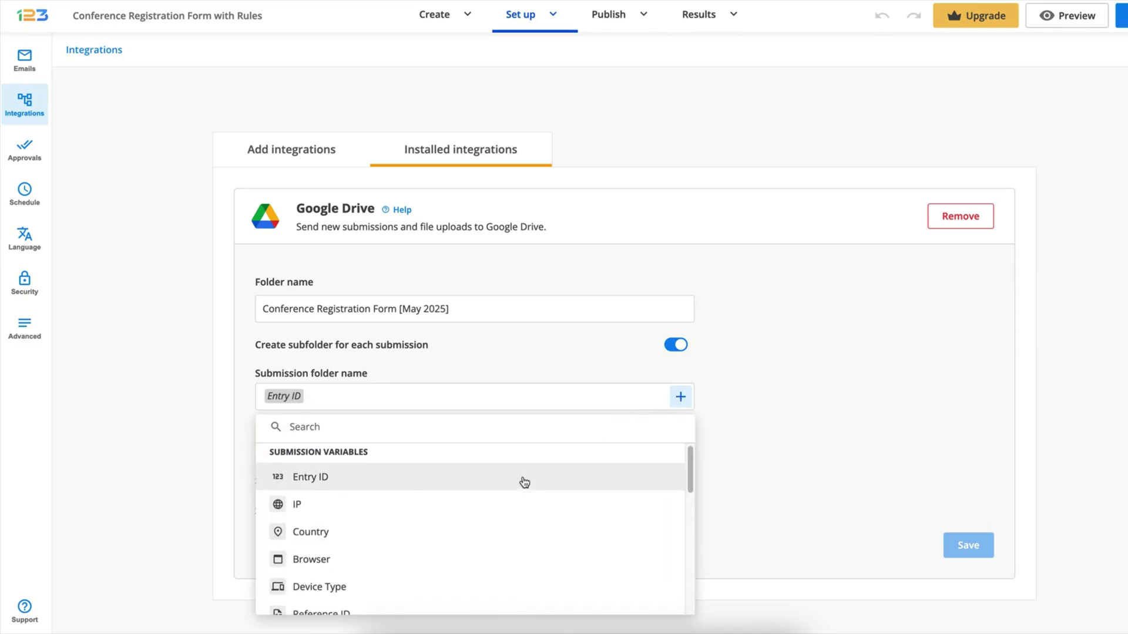
scroll(552, 497, down, 2)
scroll(553, 499, down, 4)
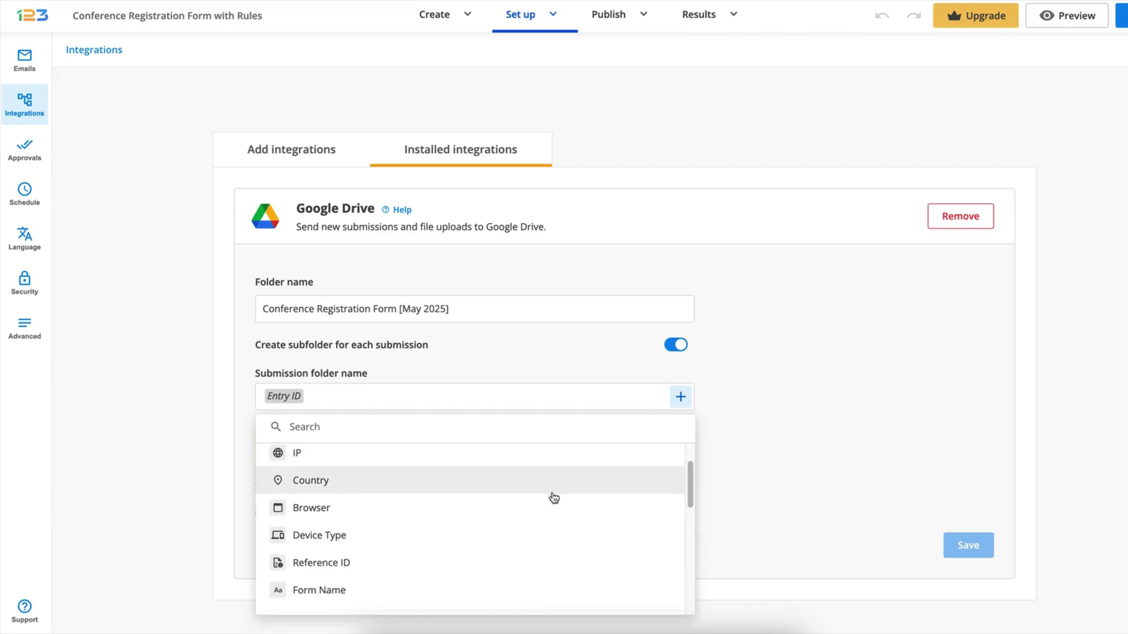
scroll(573, 503, down, 3)
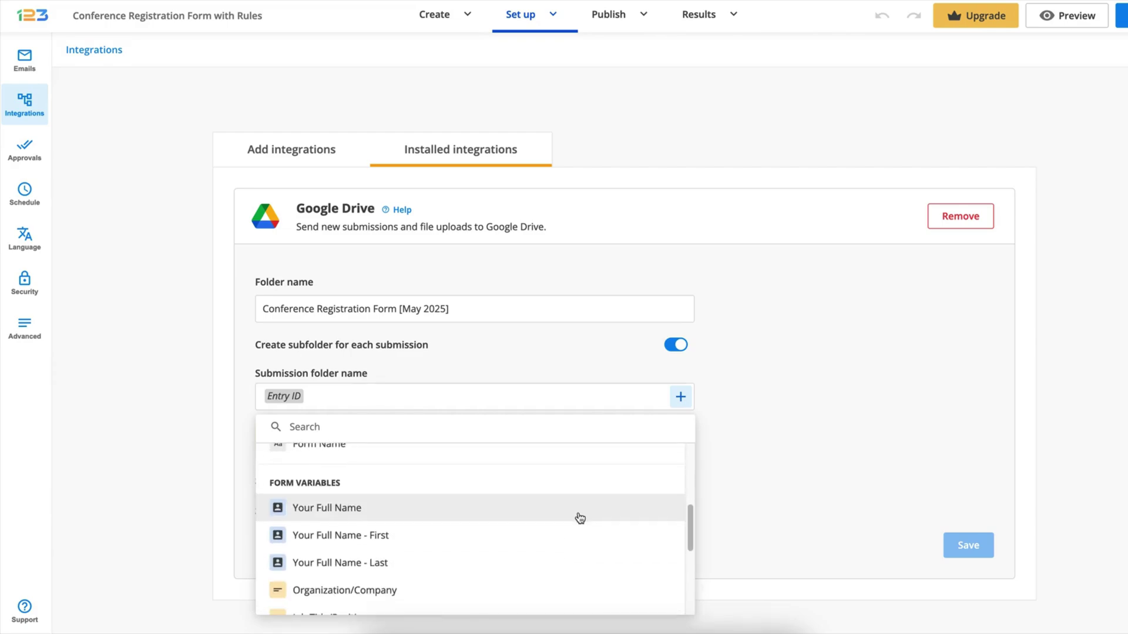
scroll(591, 516, down, 5)
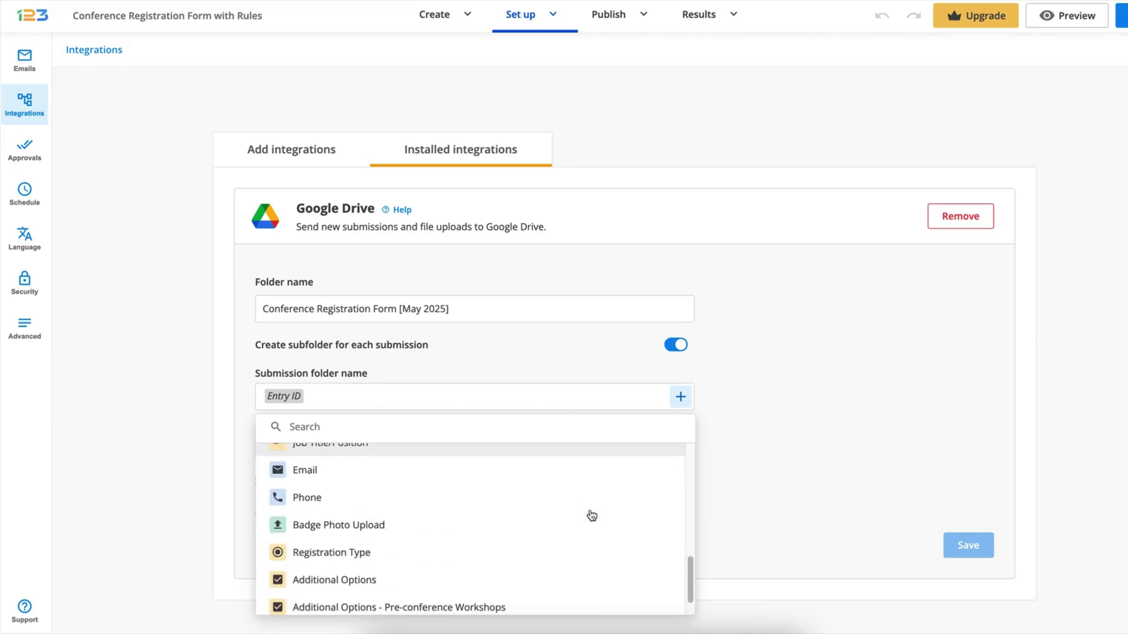
scroll(593, 521, up, 6)
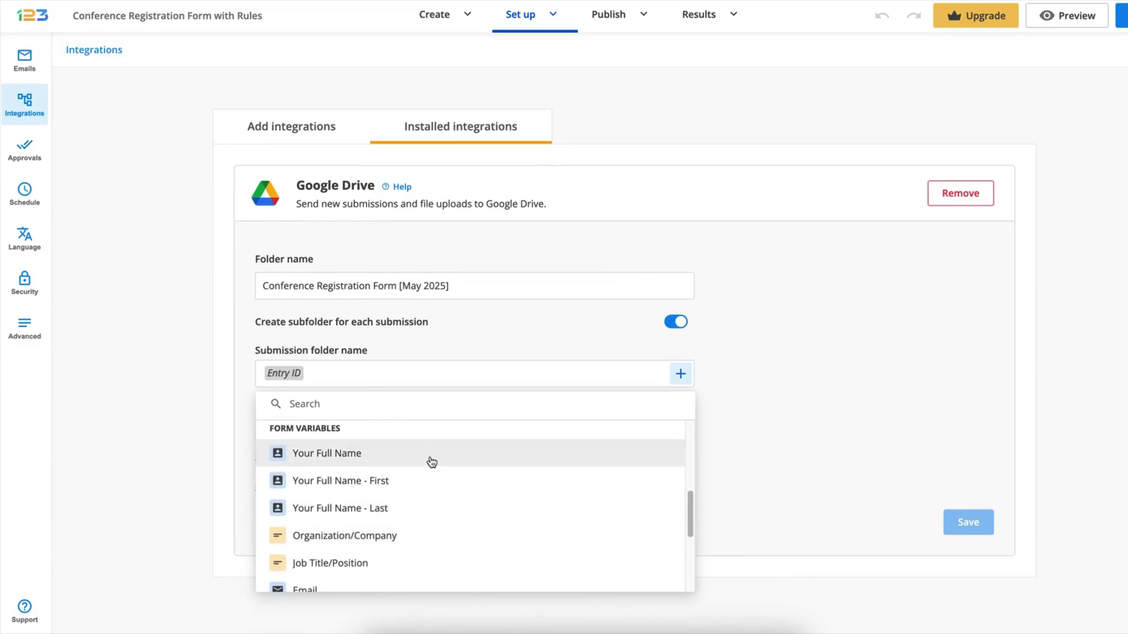
click(430, 458)
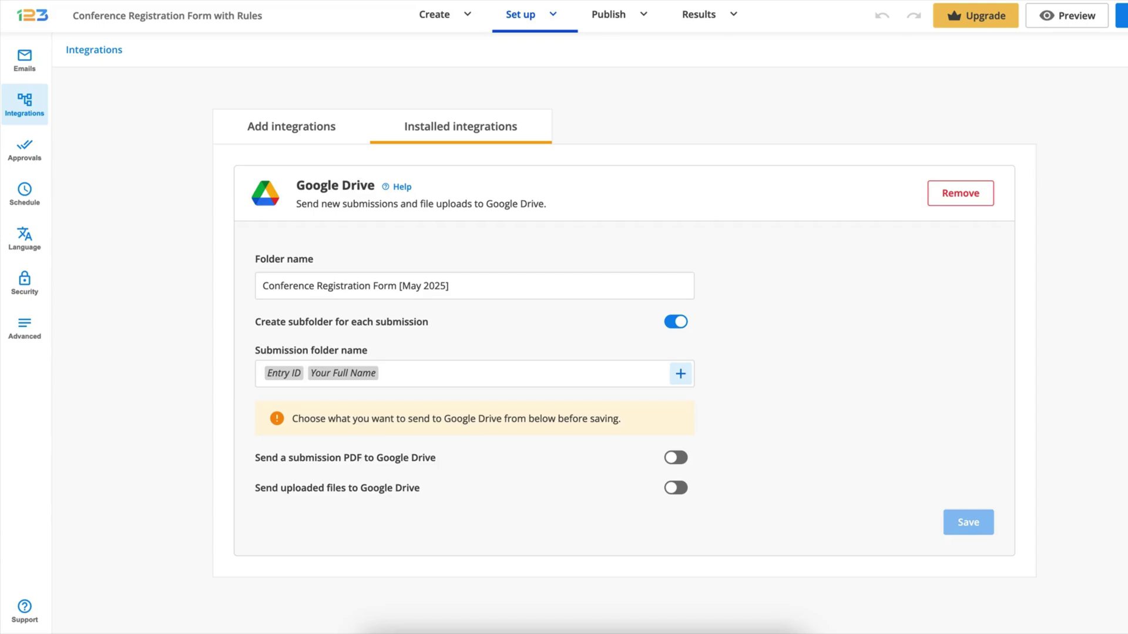
text(/)
Enable sending a submission PDF to Drive, keeping the 'Submission PDF with form layout' format
scroll(833, 419, up, 1)
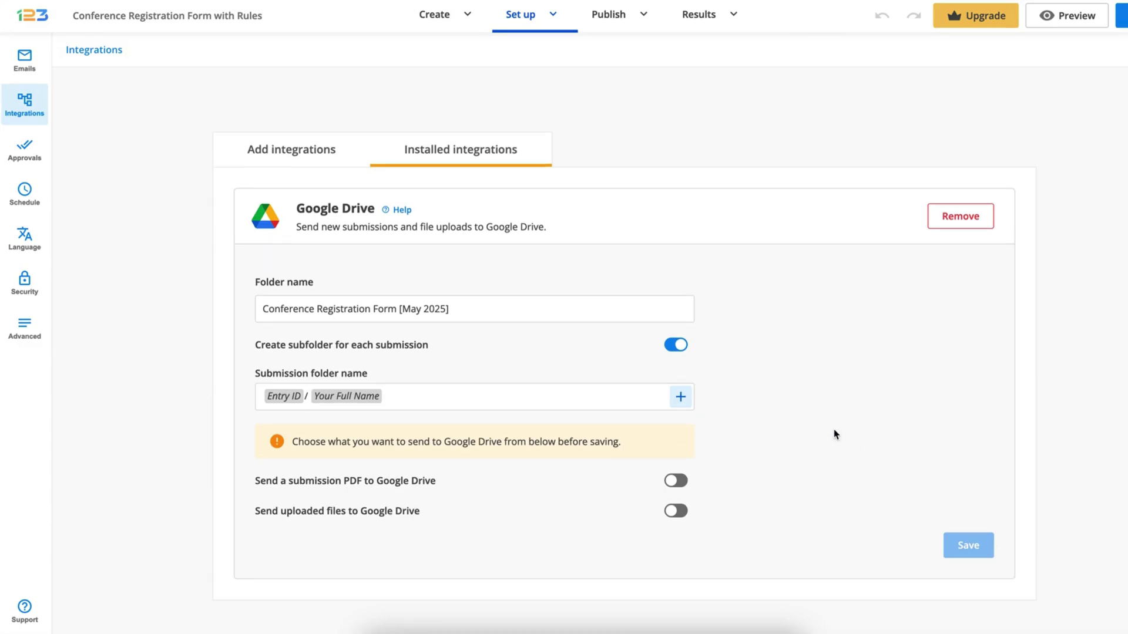
click(681, 483)
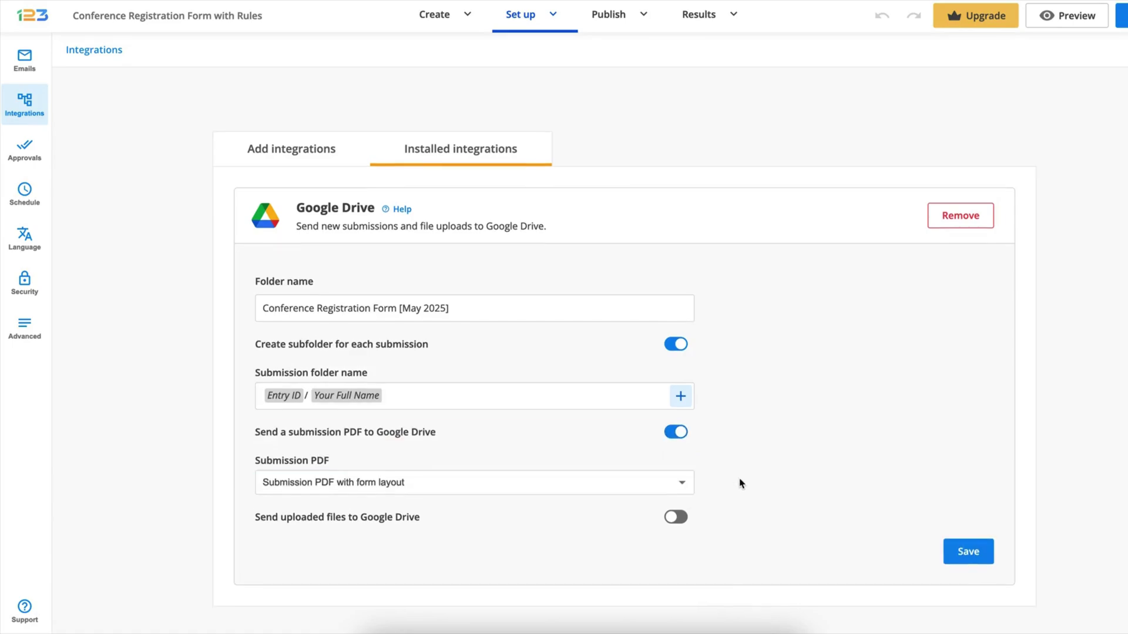
scroll(739, 483, down, 1)
click(654, 459)
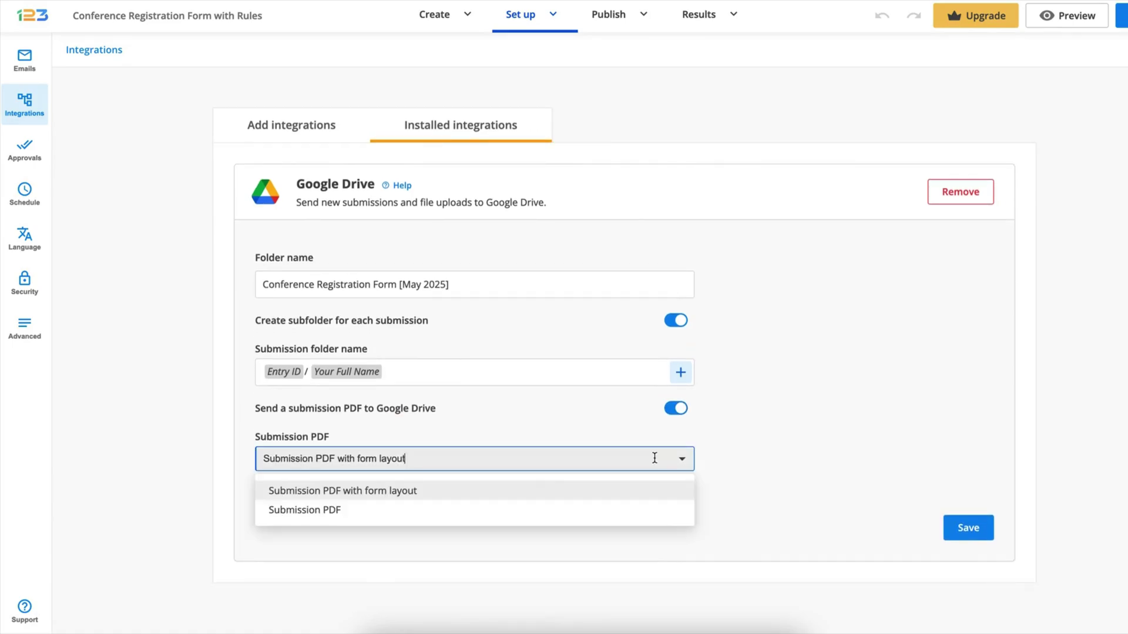
click(571, 516)
click(685, 463)
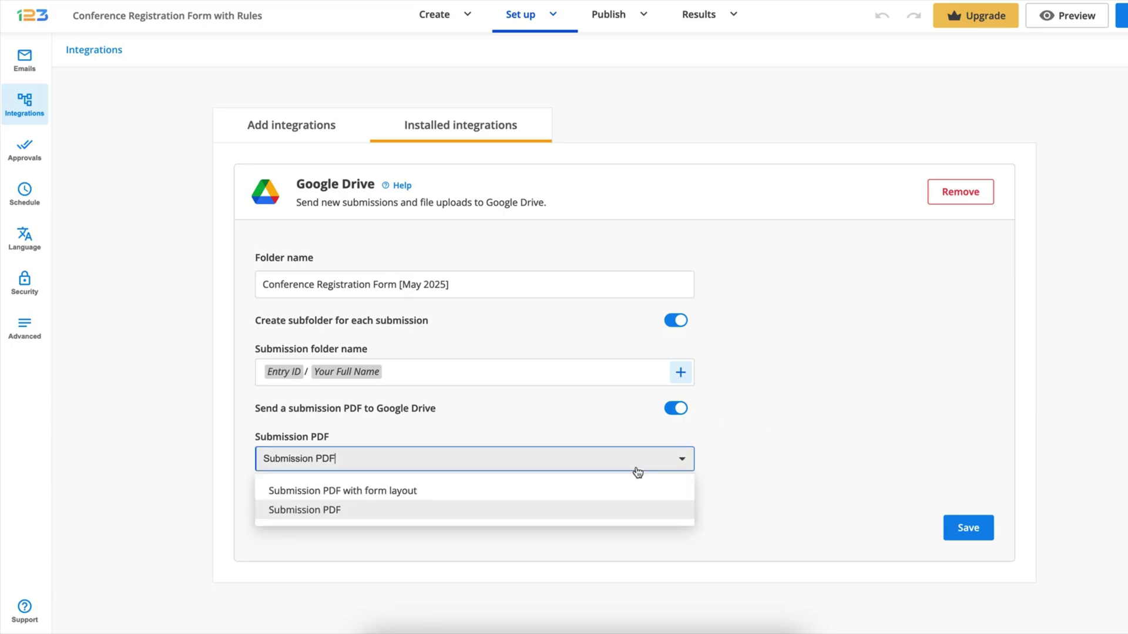
click(560, 494)
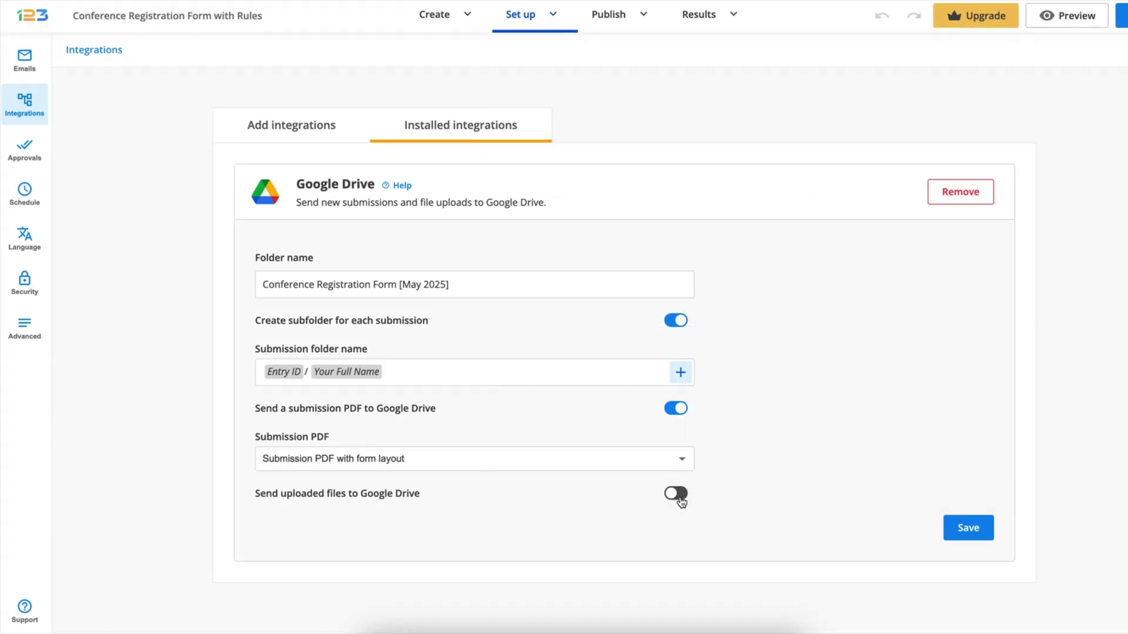
Enable sending Badge Photo Upload files to Drive and save the integration settings
click(676, 496)
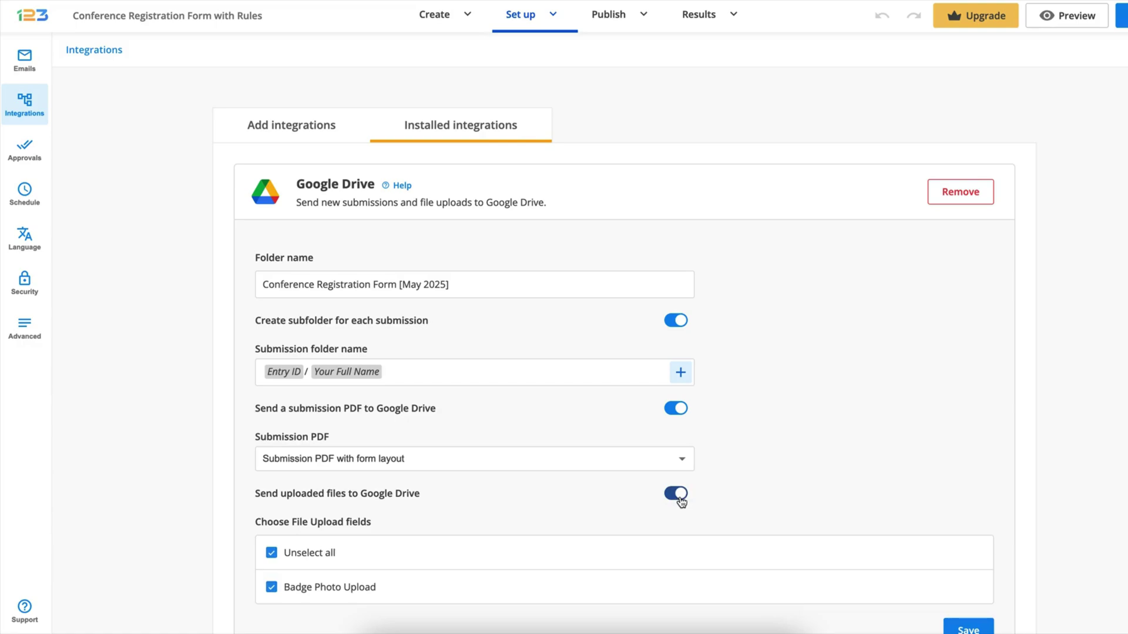
scroll(778, 468, down, 1)
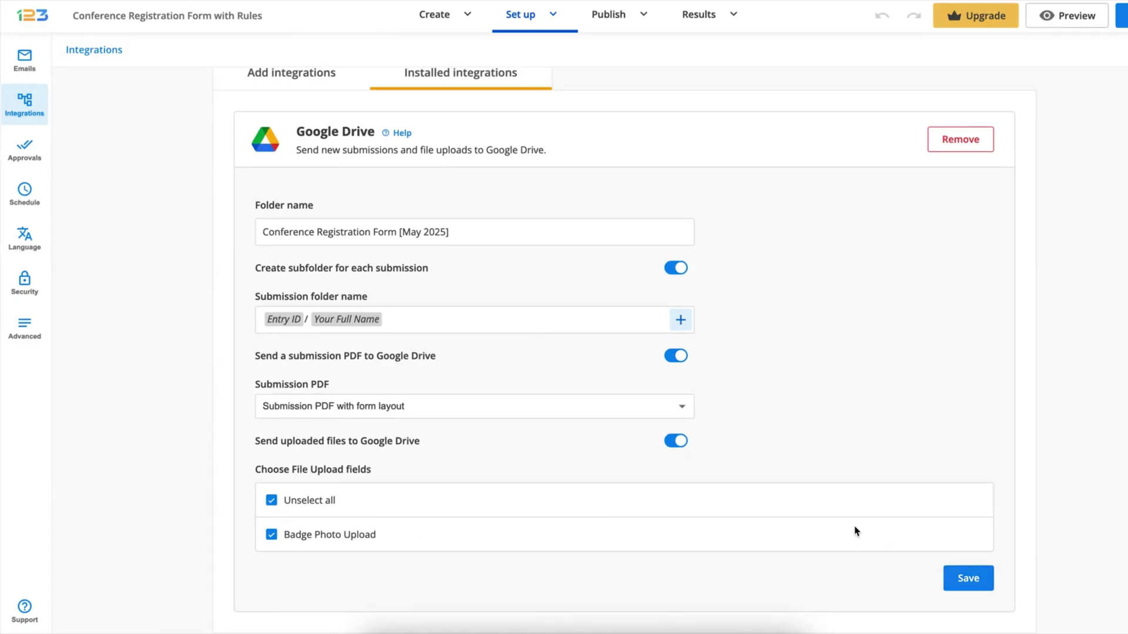
click(968, 579)
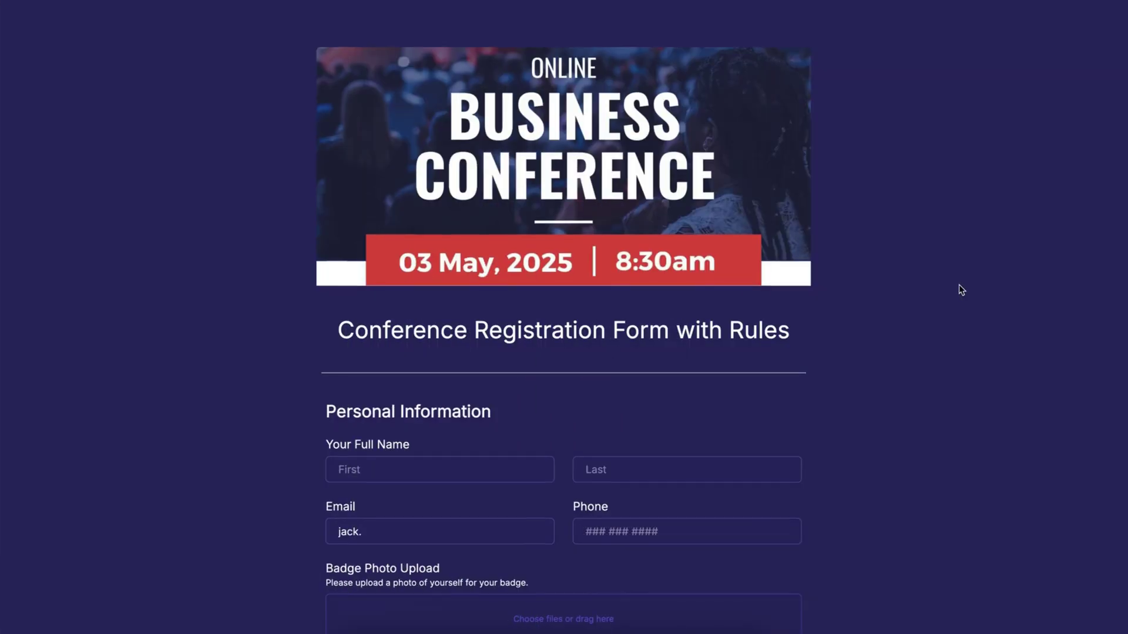
Enter the registrant's first name, last name and e-mail address on the live form
scroll(959, 284, down, 2)
click(514, 353)
text(Jack)
key(Tab)
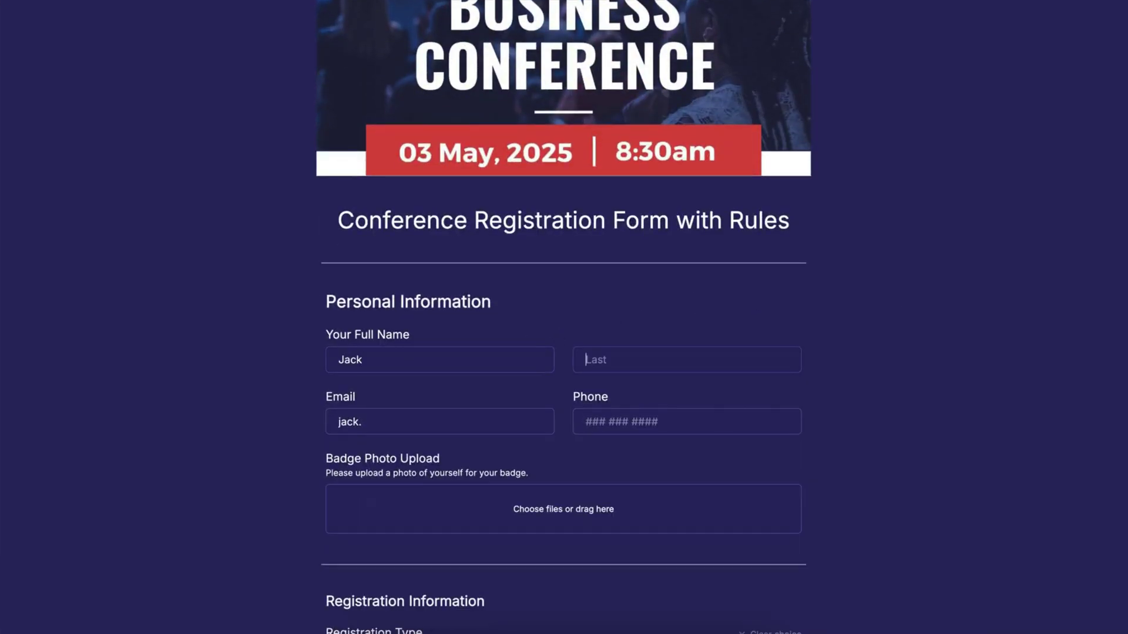
text(Test)
key(Tab)
Attach Badge-photo-jack.png as the badge photo upload
scroll(569, 406, down, 2)
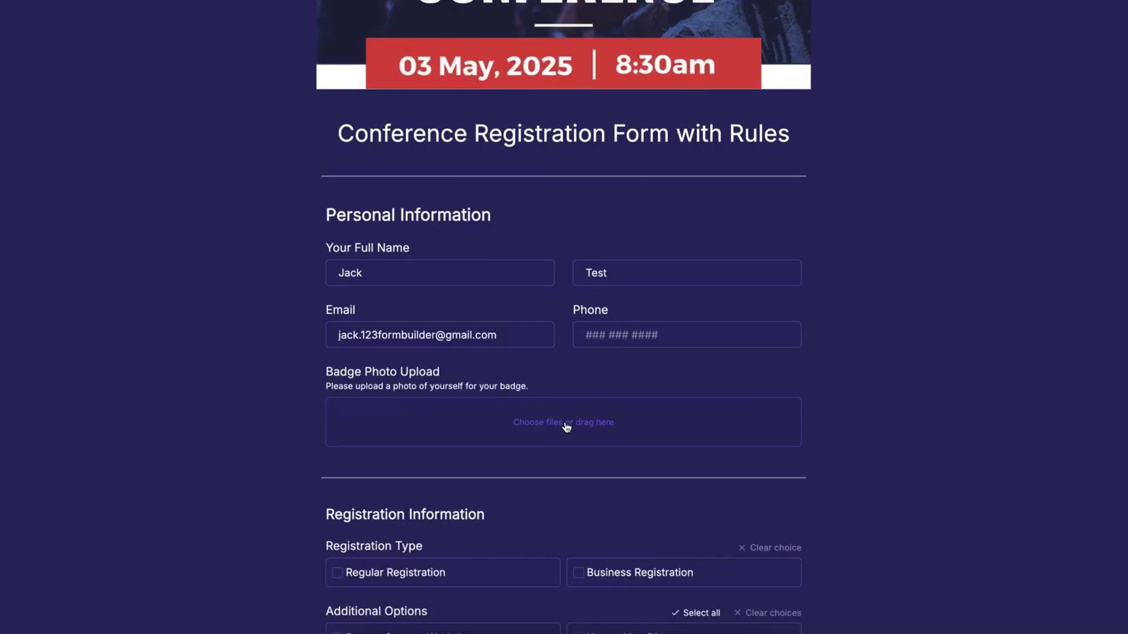
click(566, 424)
click(433, 180)
click(823, 447)
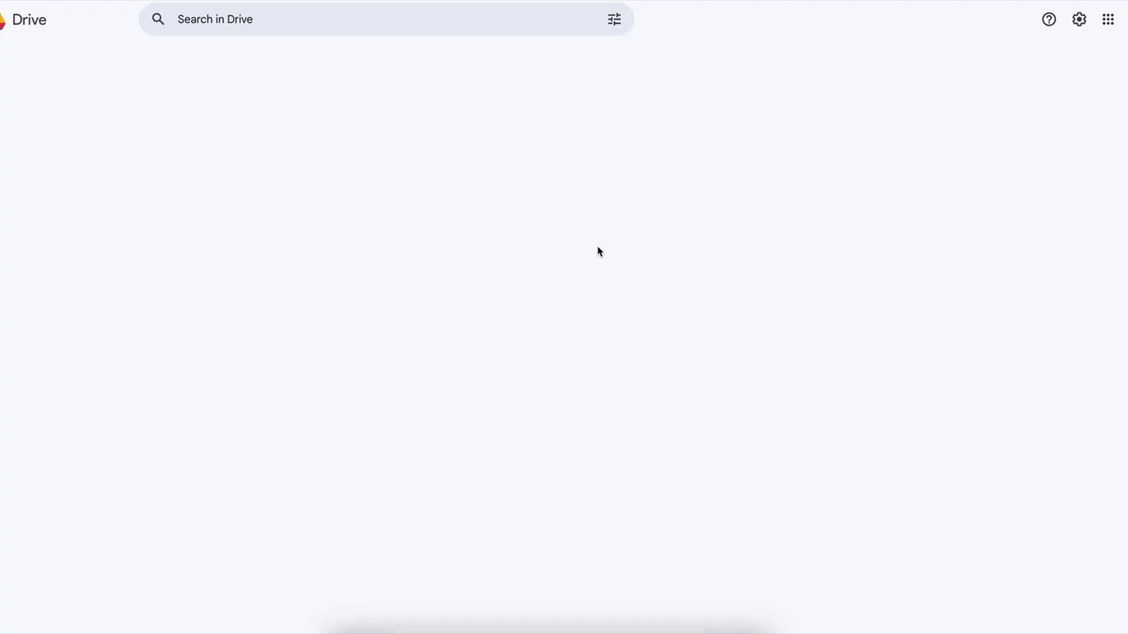
Open the submission's Drive subfolder and preview the uploaded Badge-photo-jack.png
double_click(239, 169)
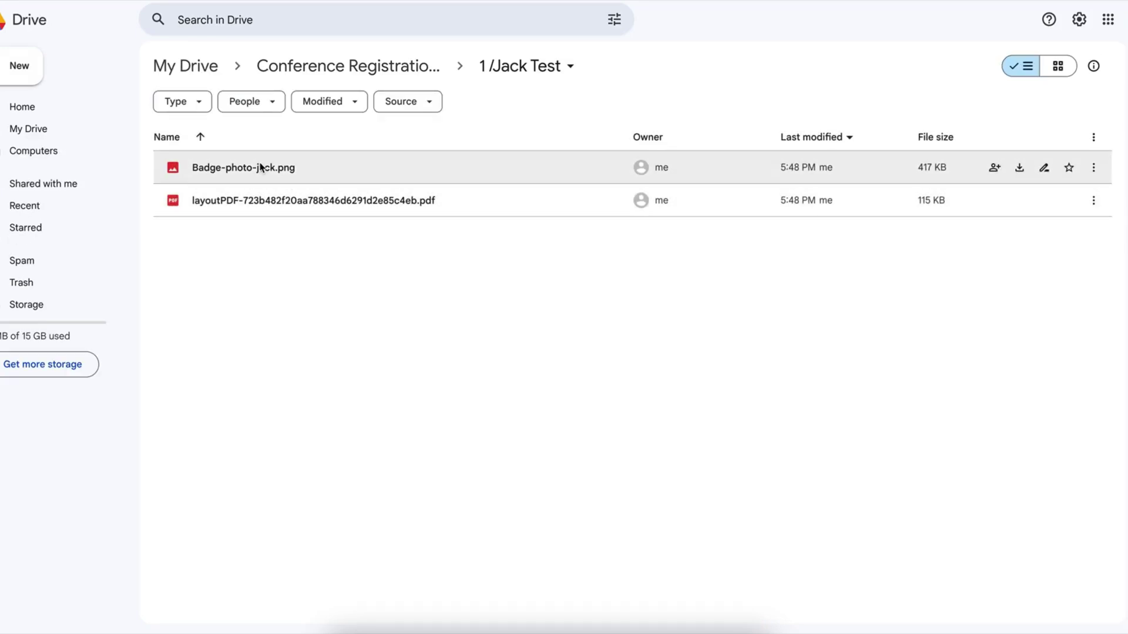
click(260, 168)
double_click(261, 168)
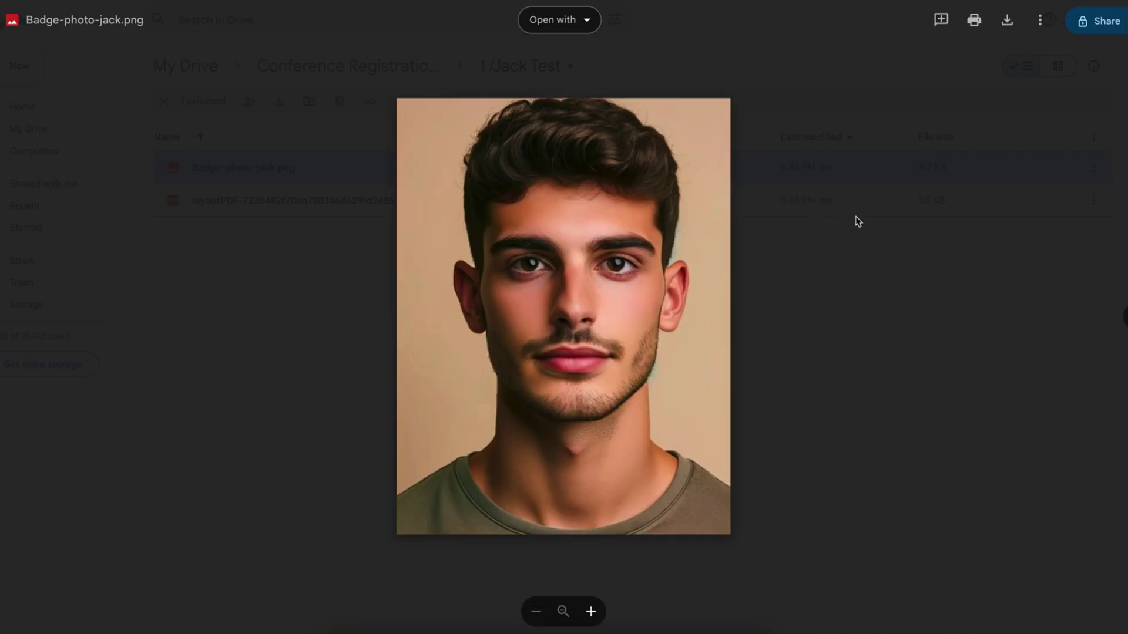
click(855, 217)
Open the layout submission PDF to check the entered registration details
click(378, 202)
double_click(378, 202)
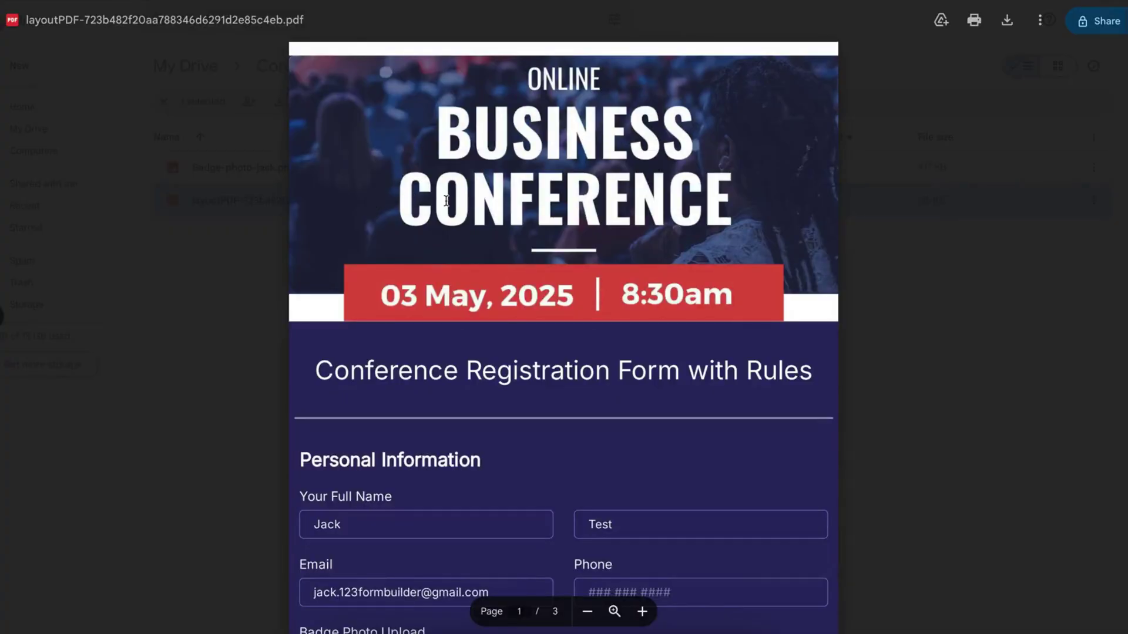
scroll(642, 180, down, 5)
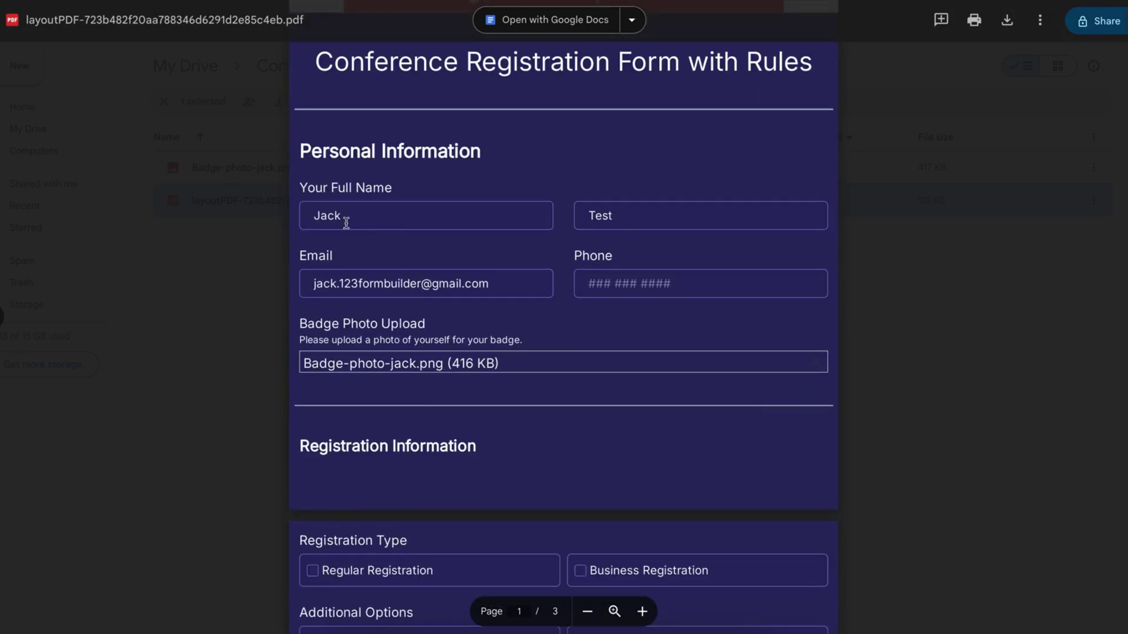